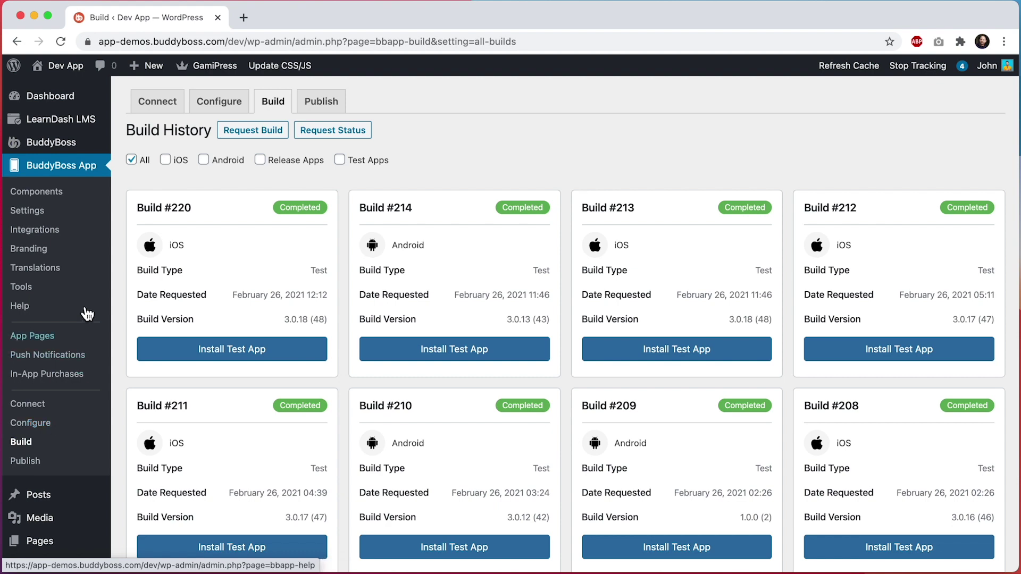
Open the app's branding images and examine the App Icons and Launch Screen sections.
left_click(48, 251)
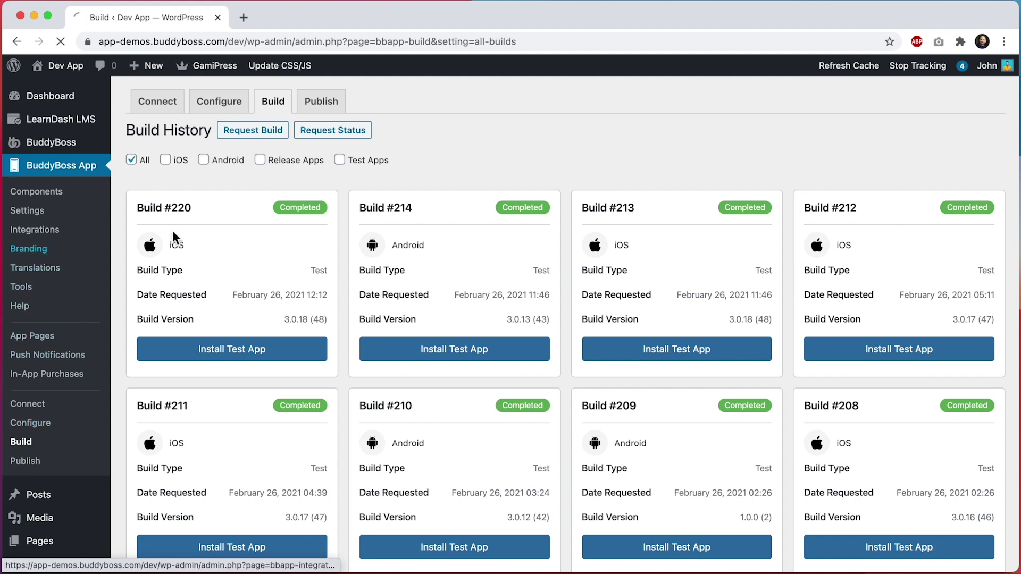
scroll(395, 191, "down", 10)
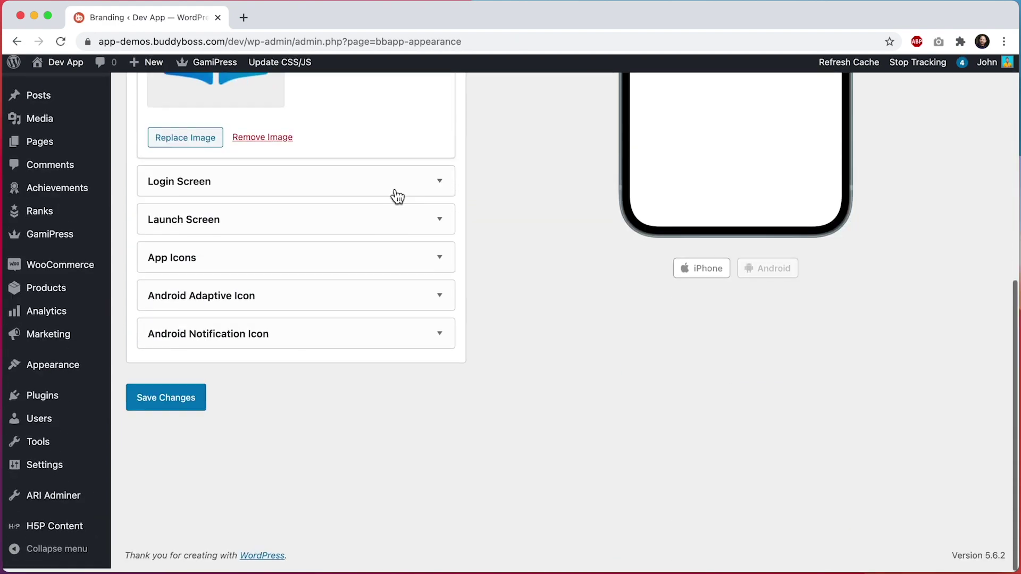
left_click(259, 268)
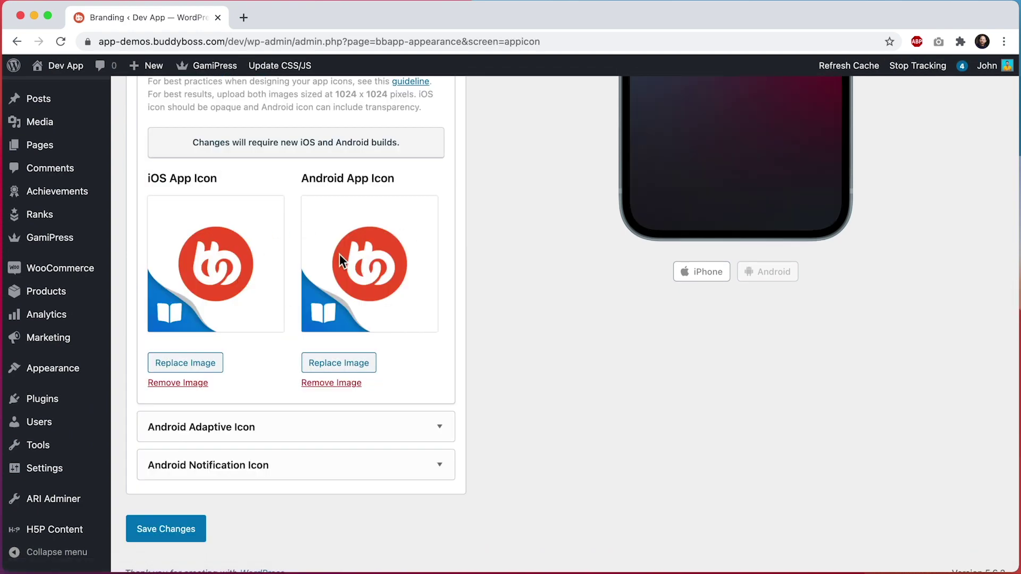
scroll(340, 256, "up", 5)
left_click(306, 212)
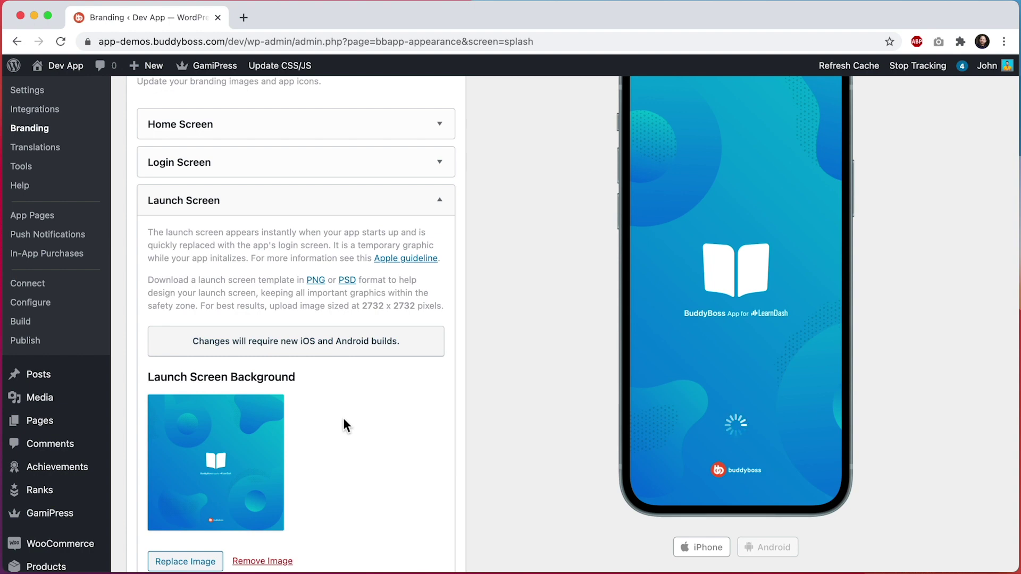
Examine the Tab Bar branding settings, including the tab structure, icon style and phone preview.
scroll(343, 418, "up", 3)
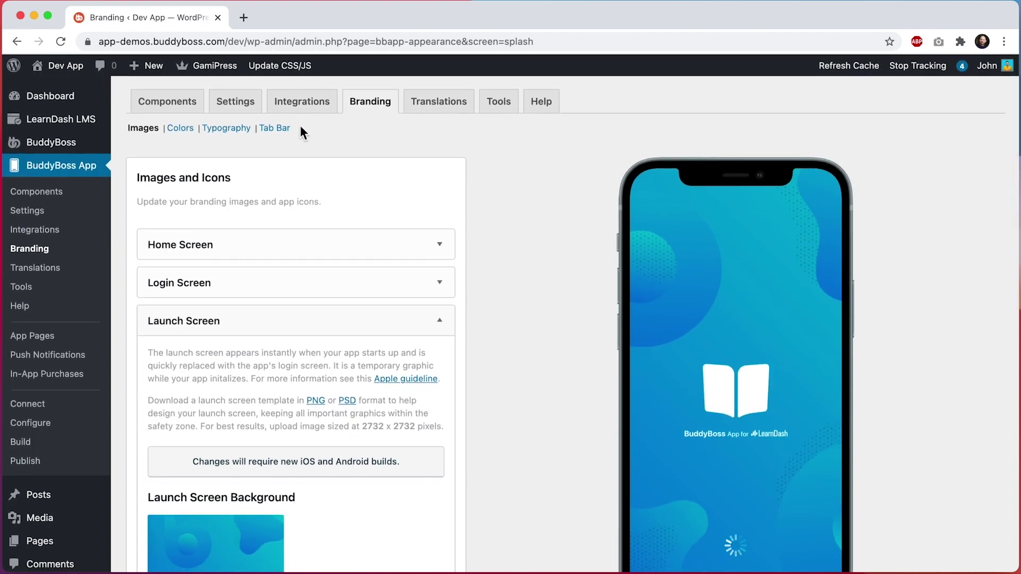
left_click(278, 131)
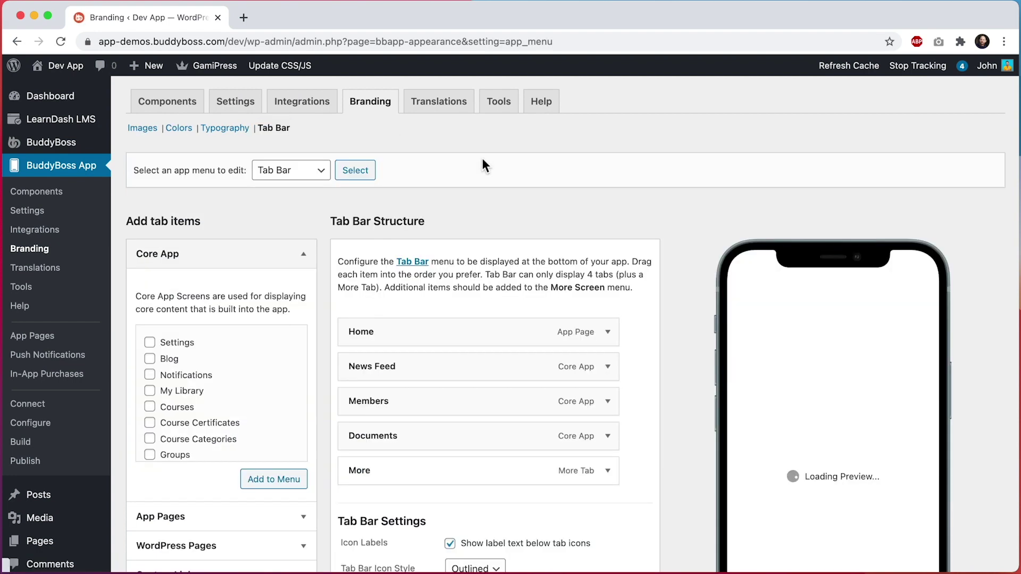
scroll(481, 157, "down", 3)
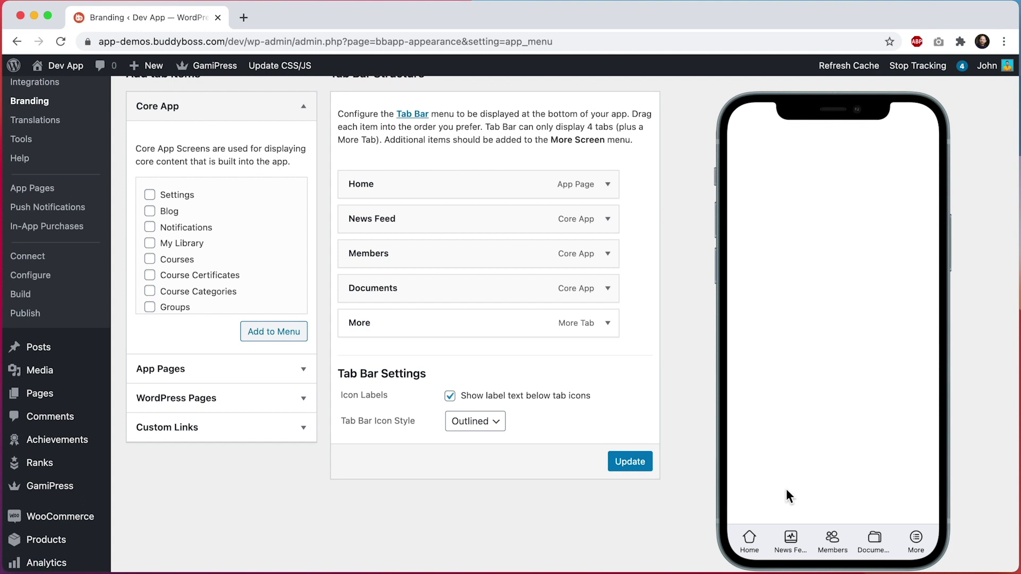
Start a build request for iOS and Android with the Test App build type and continue to the information review.
left_click(80, 295)
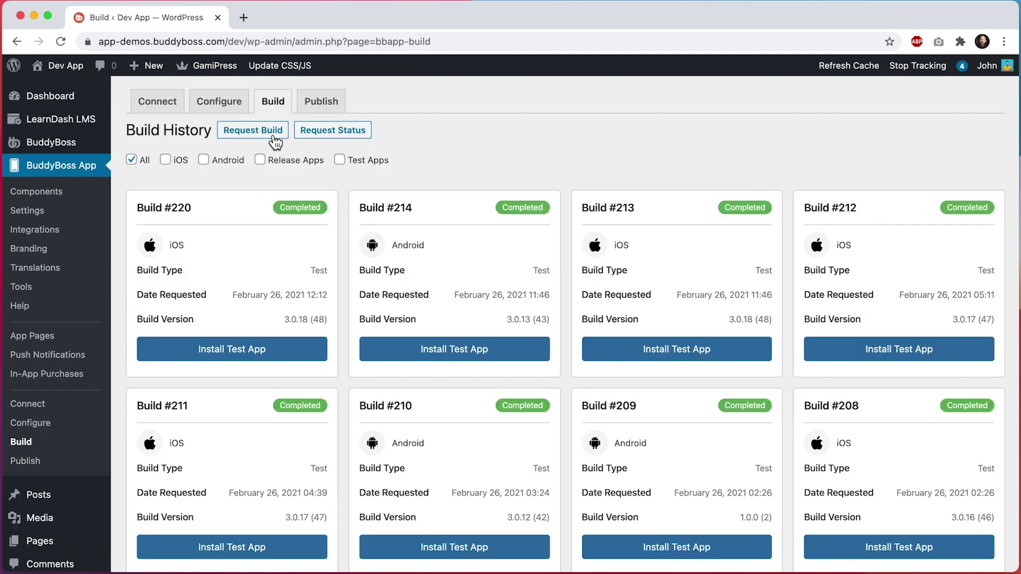
left_click(253, 130)
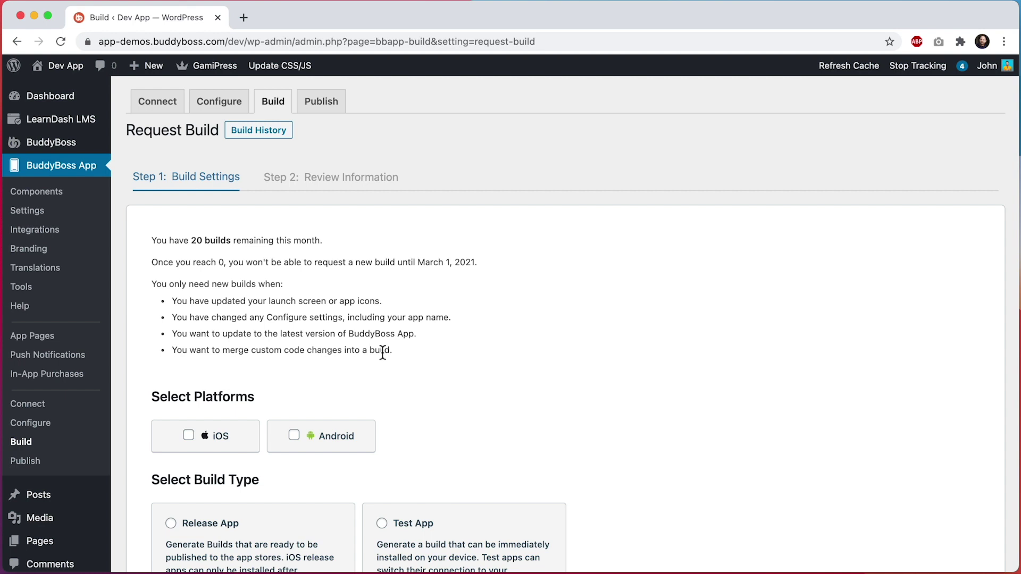
scroll(382, 352, "down", 5)
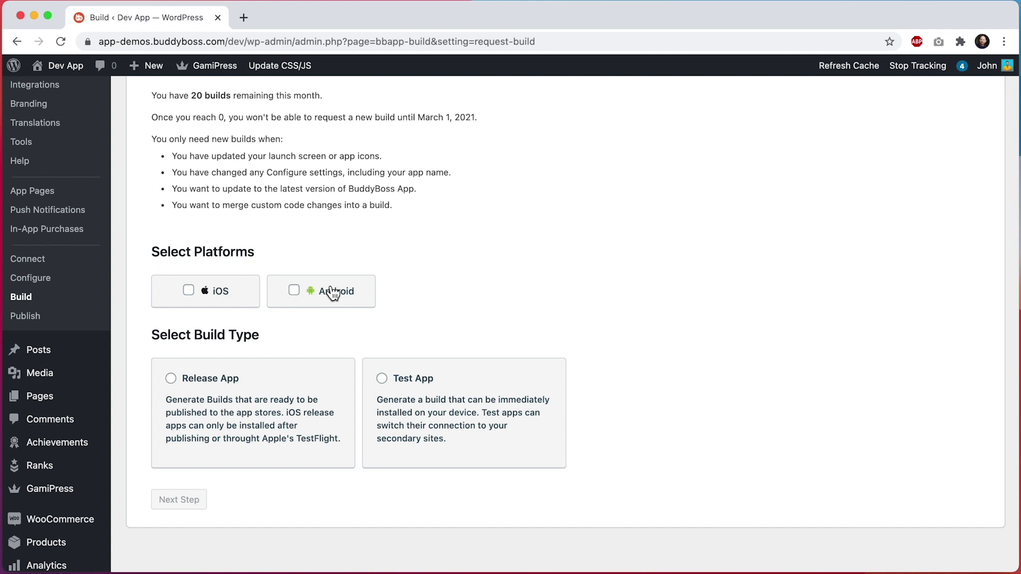
left_click(218, 296)
left_click(343, 301)
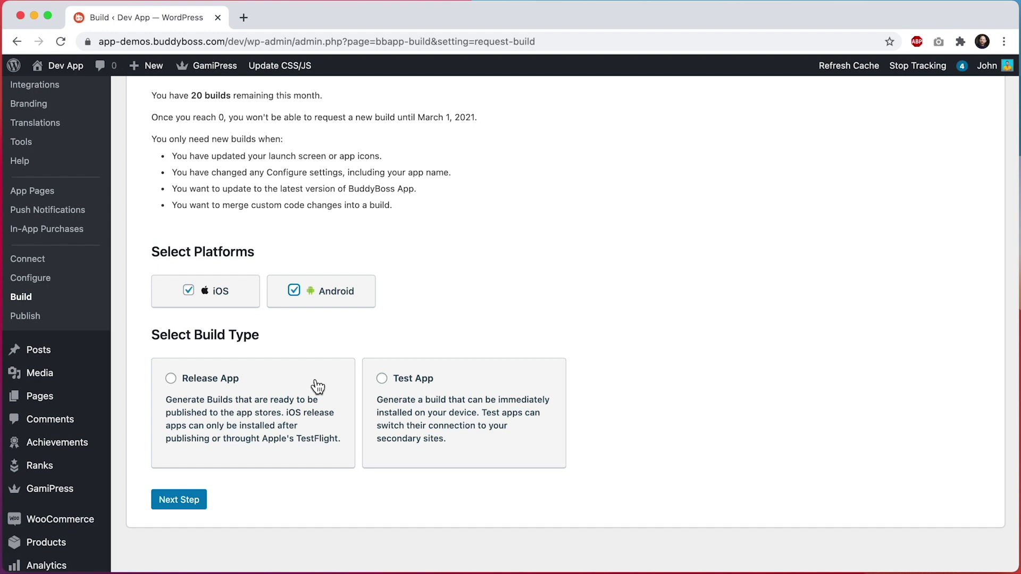
left_click(469, 383)
left_click(195, 503)
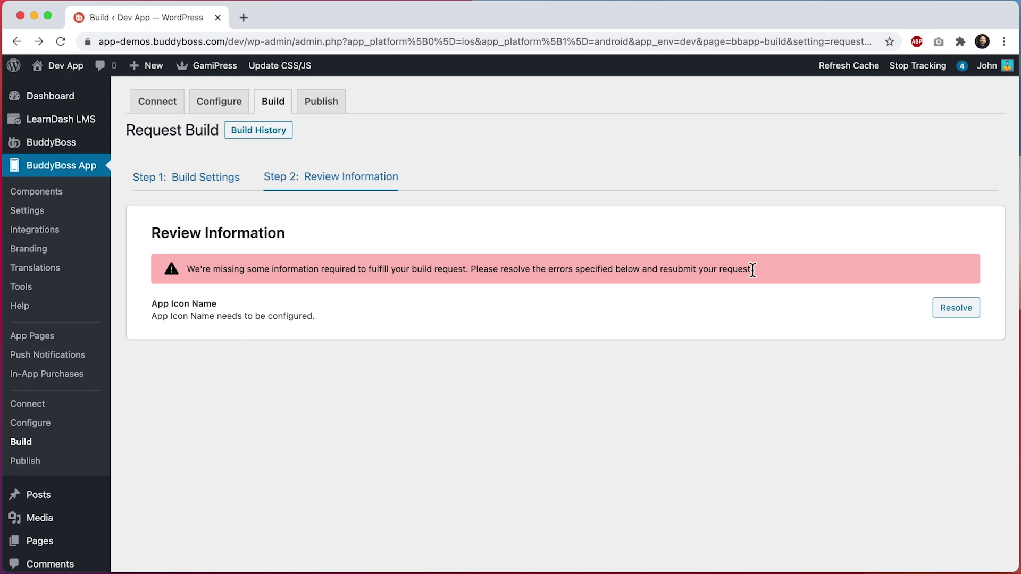
Resolve the missing build information by setting the App Icon Name to "App Demo" and saving the configuration.
left_click(956, 308)
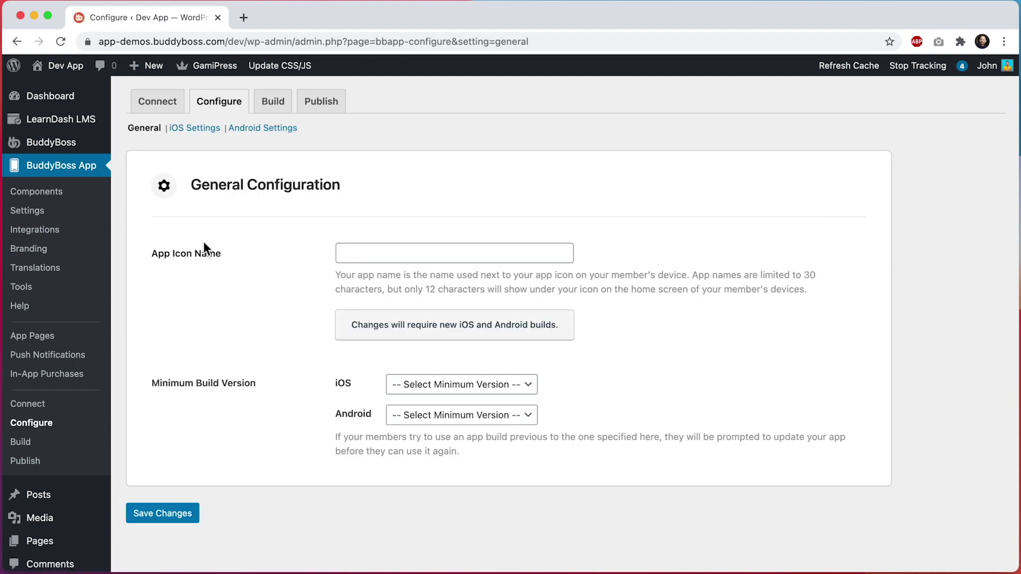
left_click(410, 251)
type("App Demo")
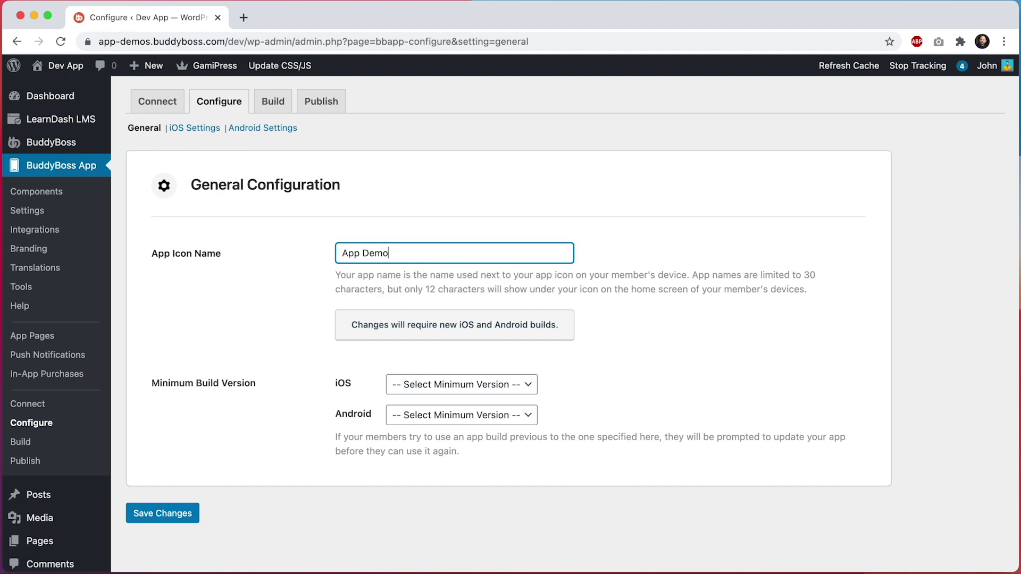
left_click(428, 212)
left_click(176, 515)
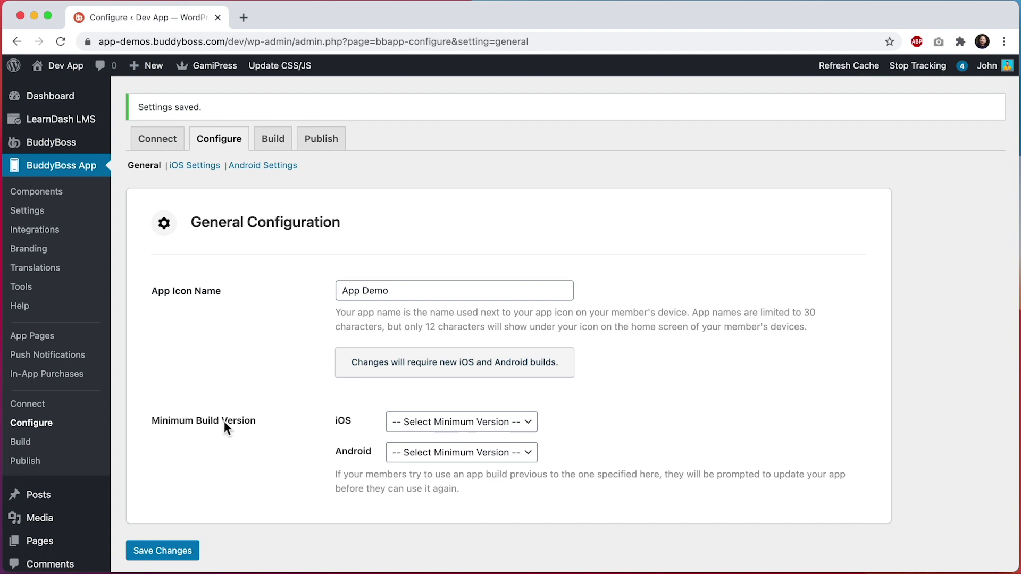
Request the build again from the build history, choosing iOS, Android and Test App, and proceed to its review.
left_click(277, 141)
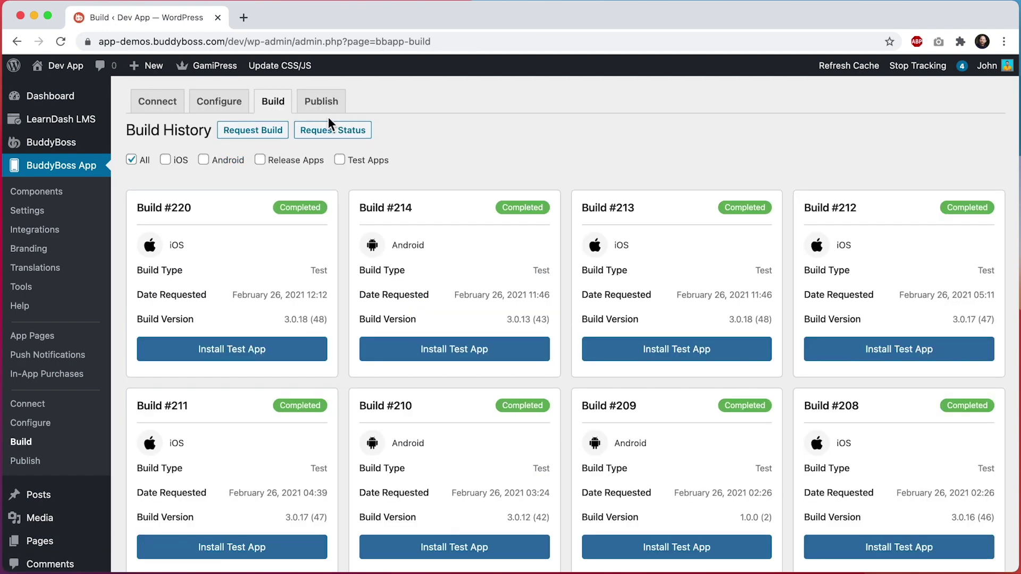
left_click(260, 134)
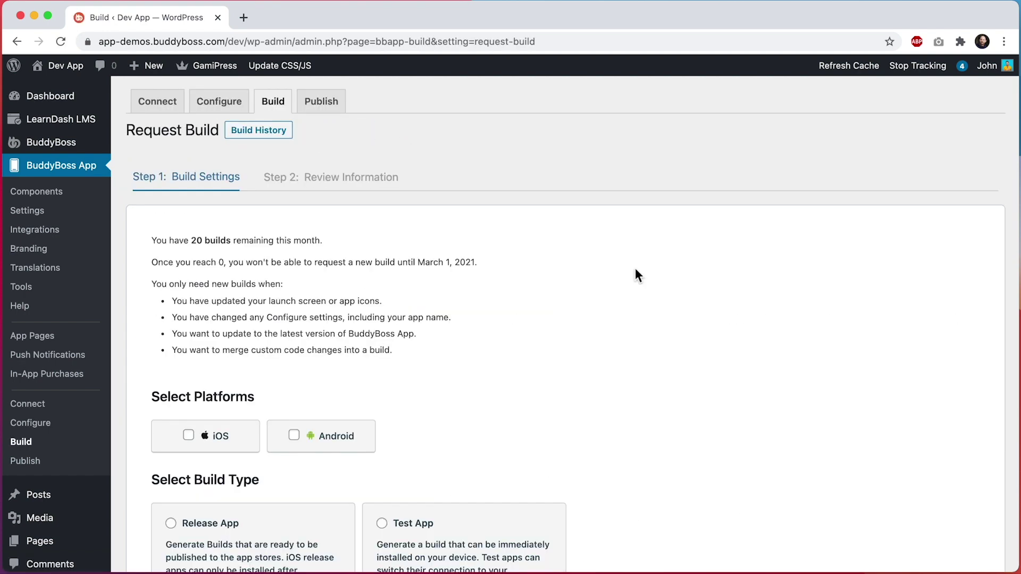
scroll(635, 268, "down", 4)
left_click(193, 251)
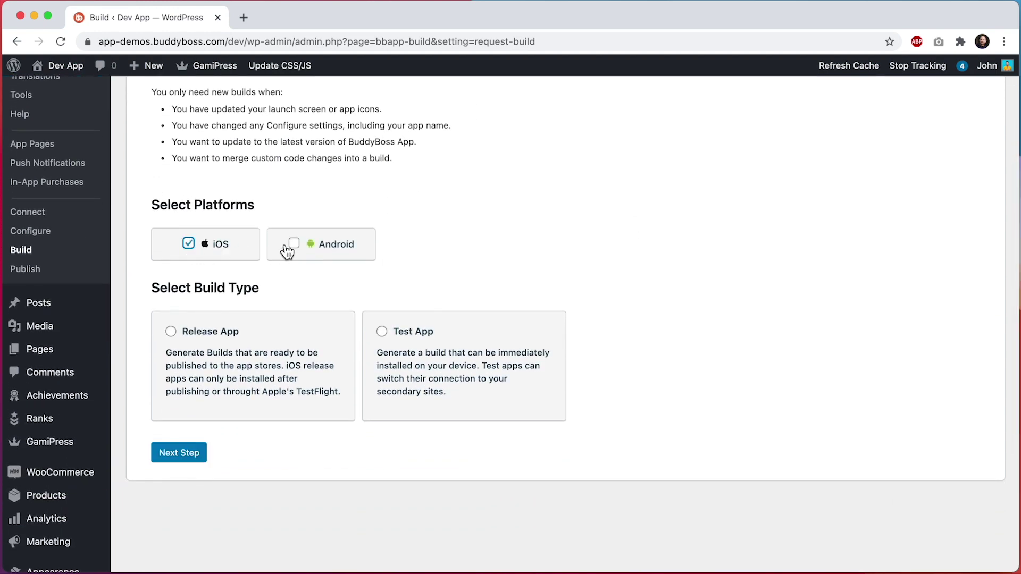
left_click(326, 250)
left_click(433, 338)
left_click(163, 454)
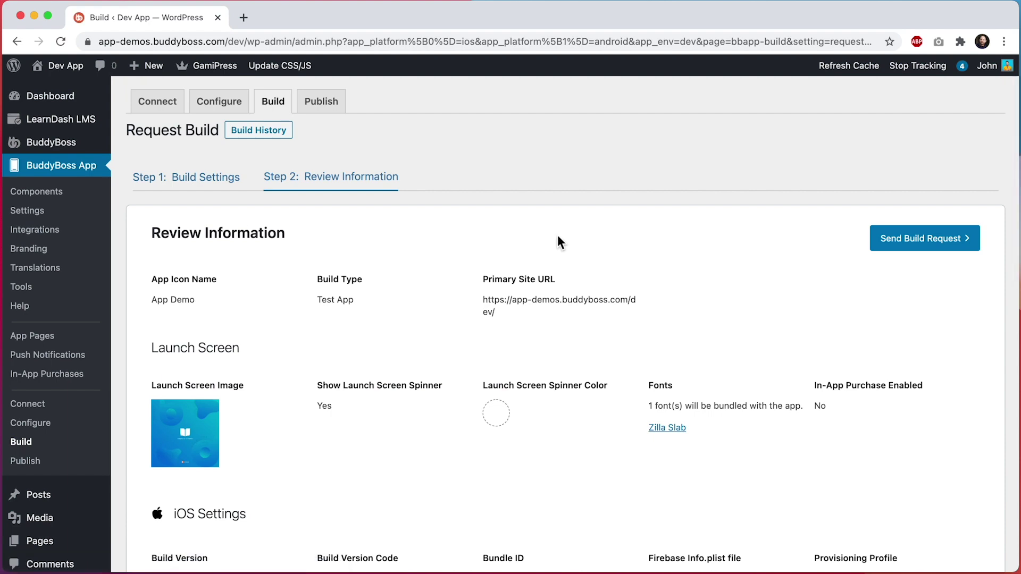
Review the launch screen, iOS and Android details of the build and send the build request.
scroll(557, 235, "down", 5)
scroll(557, 239, "down", 5)
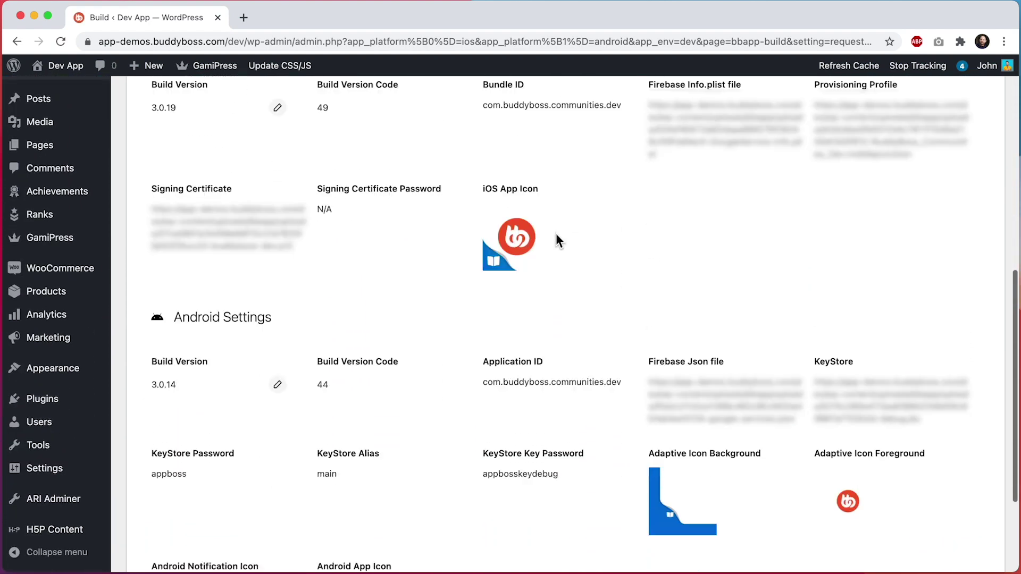
scroll(556, 239, "up", 2)
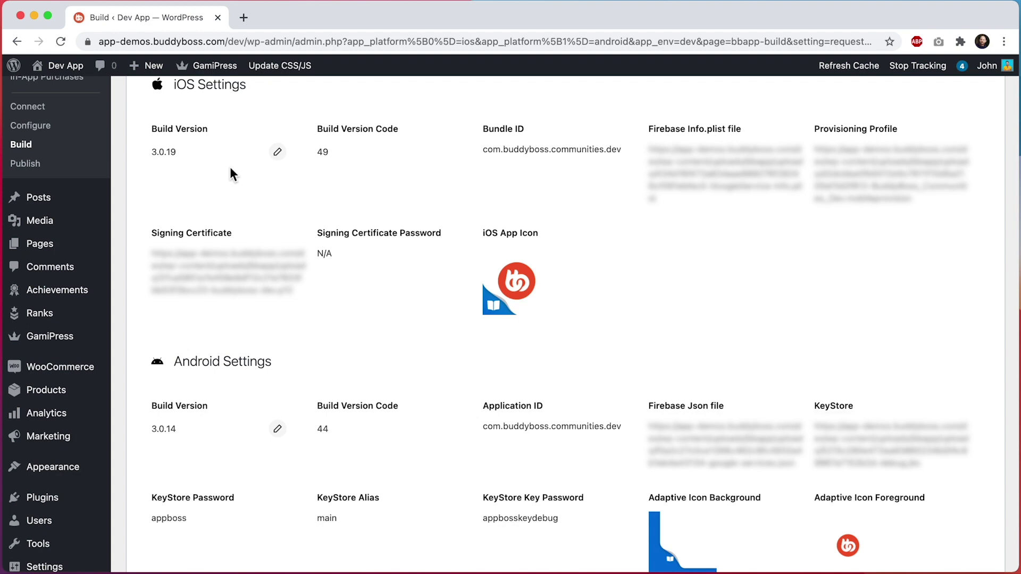
scroll(229, 170, "up", 10)
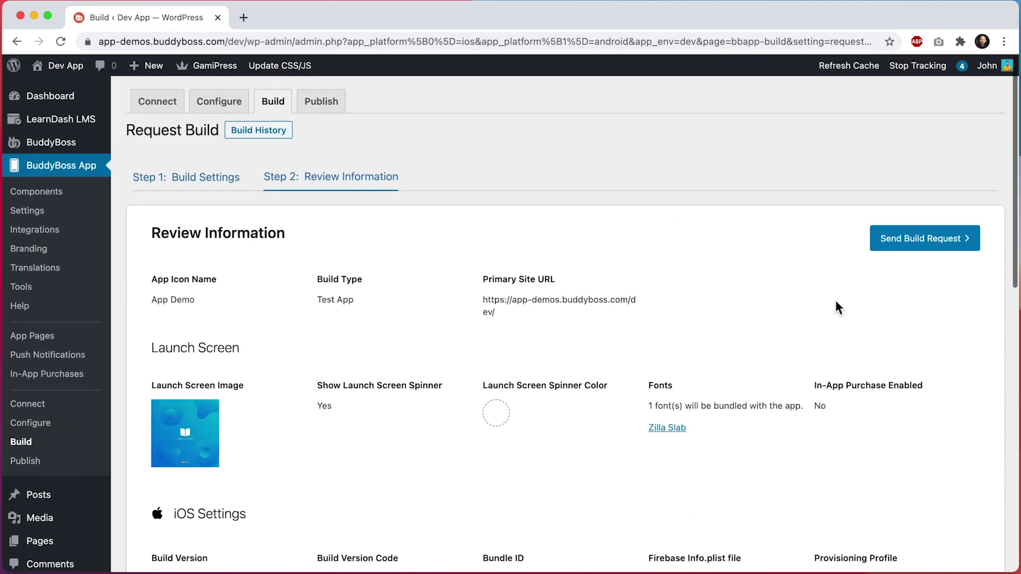
left_click(925, 240)
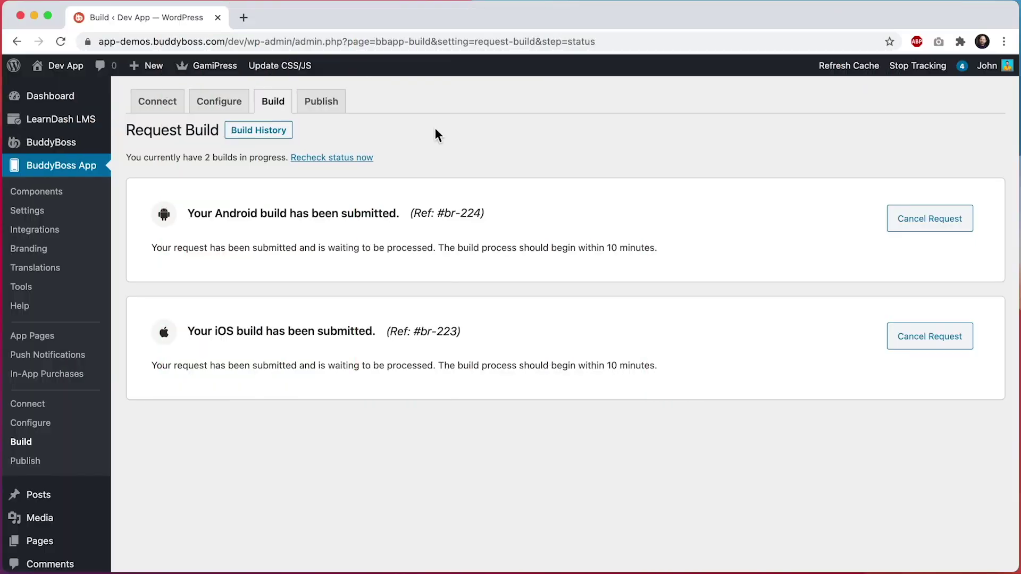
Recheck the status of the submitted builds and view the installation QR code for Android test build #224.
left_click(349, 159)
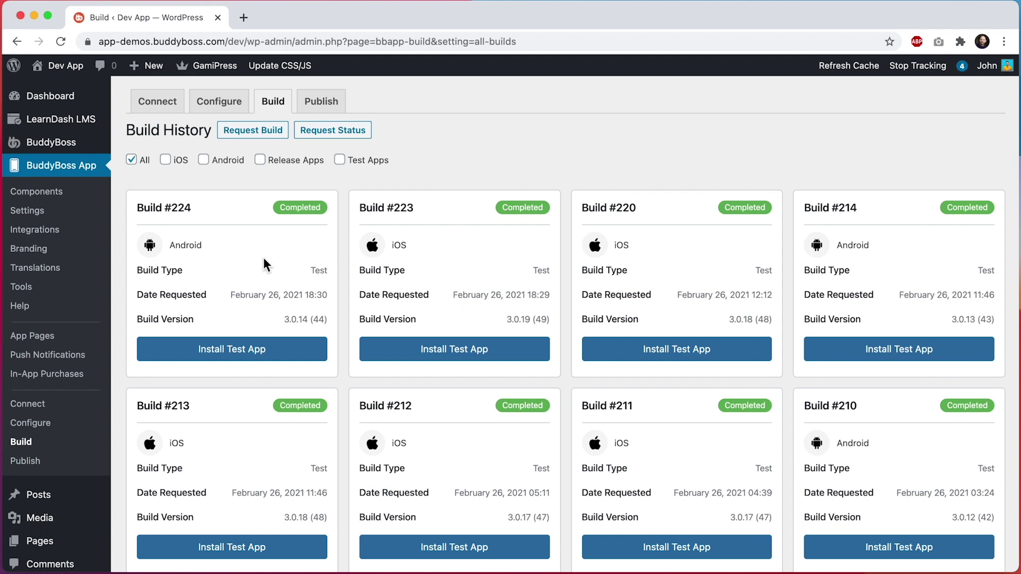
left_click(250, 350)
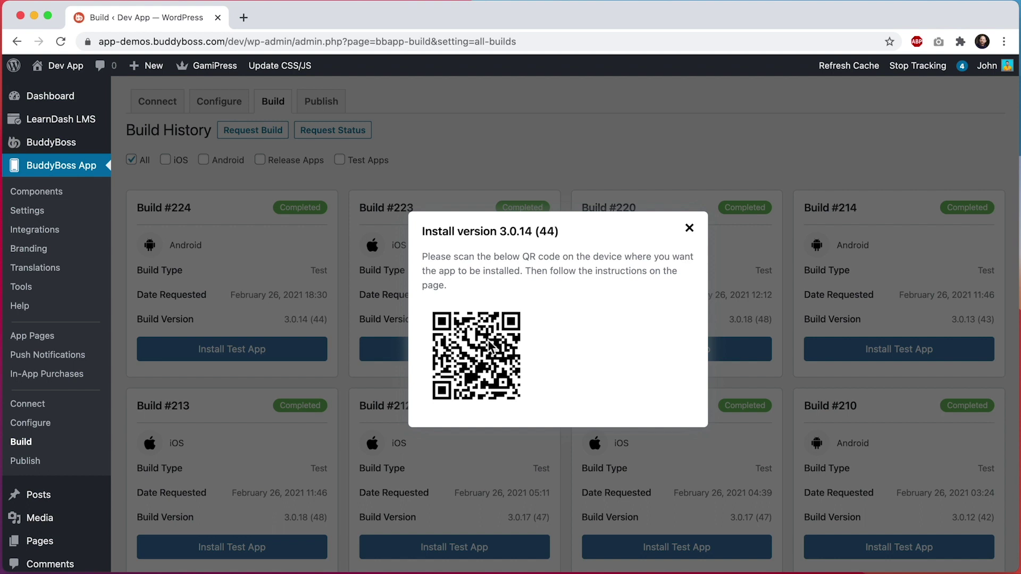
left_click(691, 229)
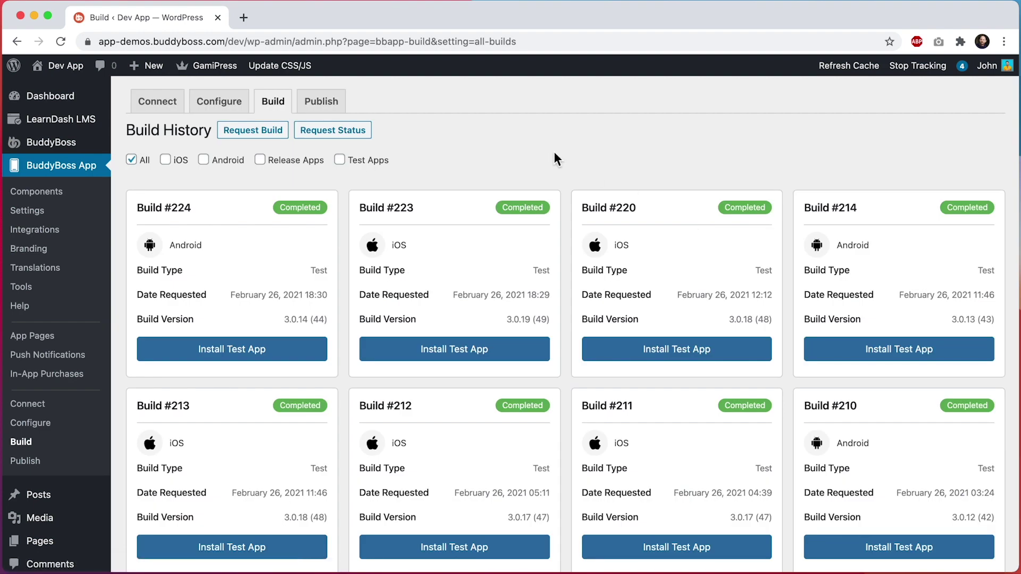
Filter the build history to release apps and download the IPA file of iOS build #169.
left_click(293, 169)
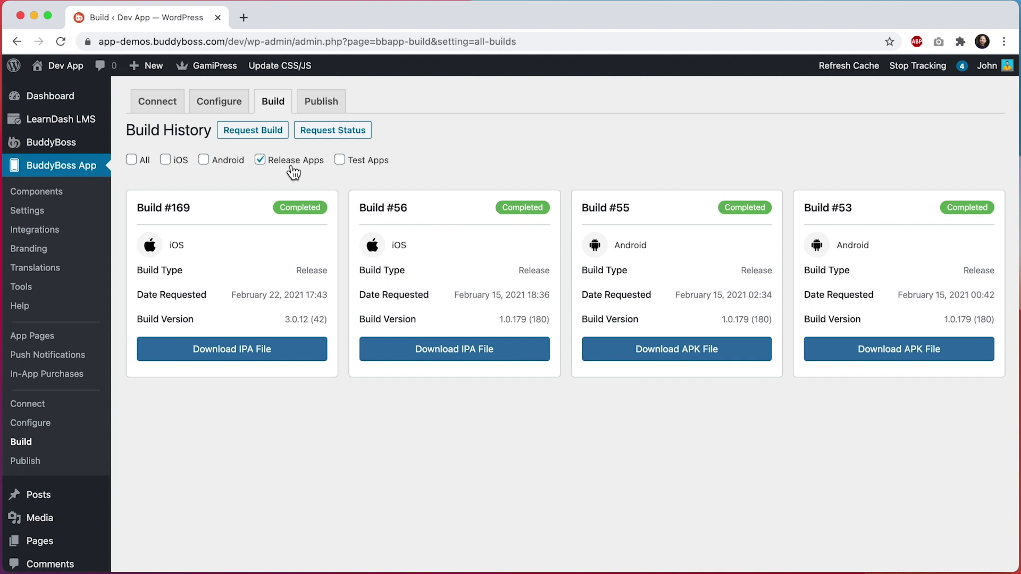
left_click(235, 351)
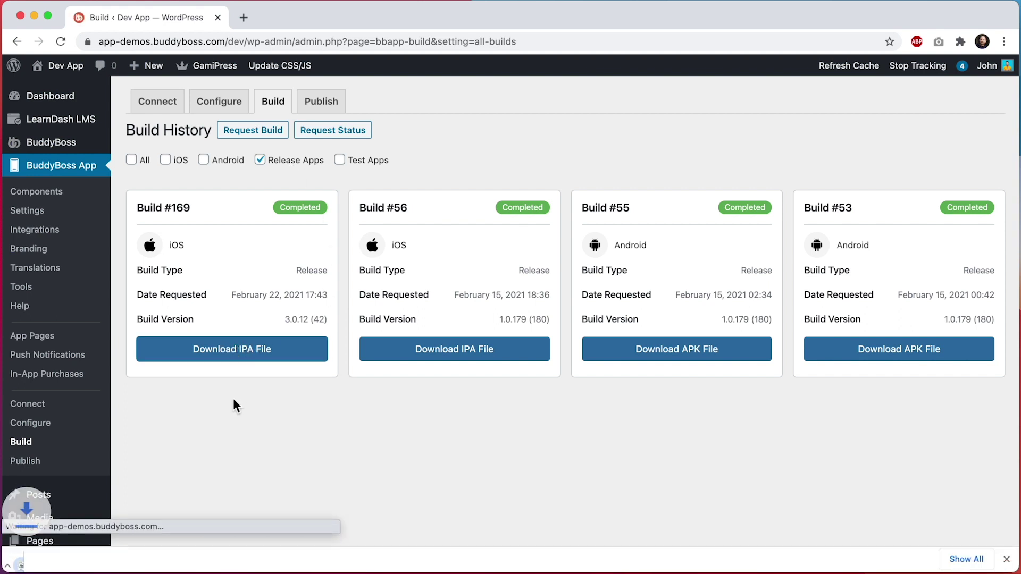